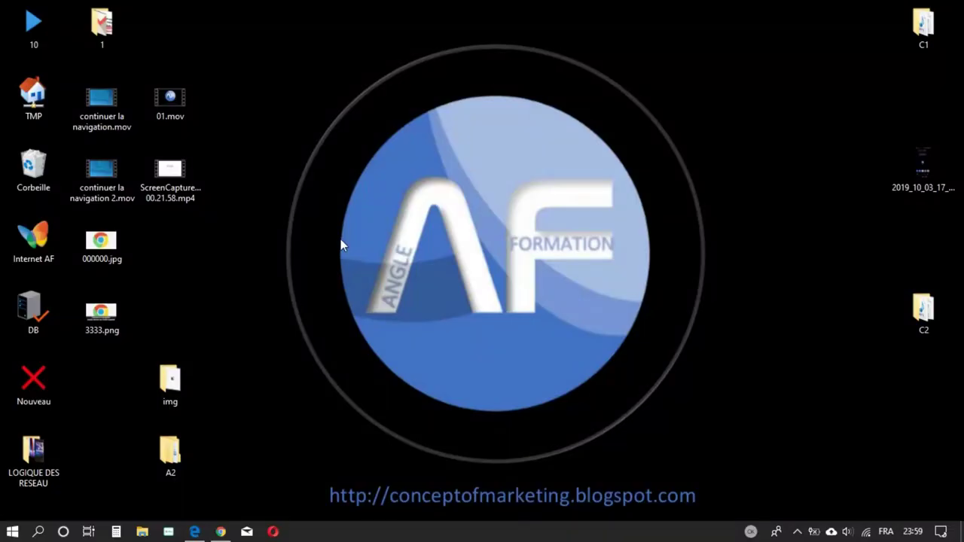
Create a new folder on the desktop named GodMode.{ED7BA470-8E54-465E-825C-99712043E01C}
{"action": "right_click", "coordinate": [488, 146]}
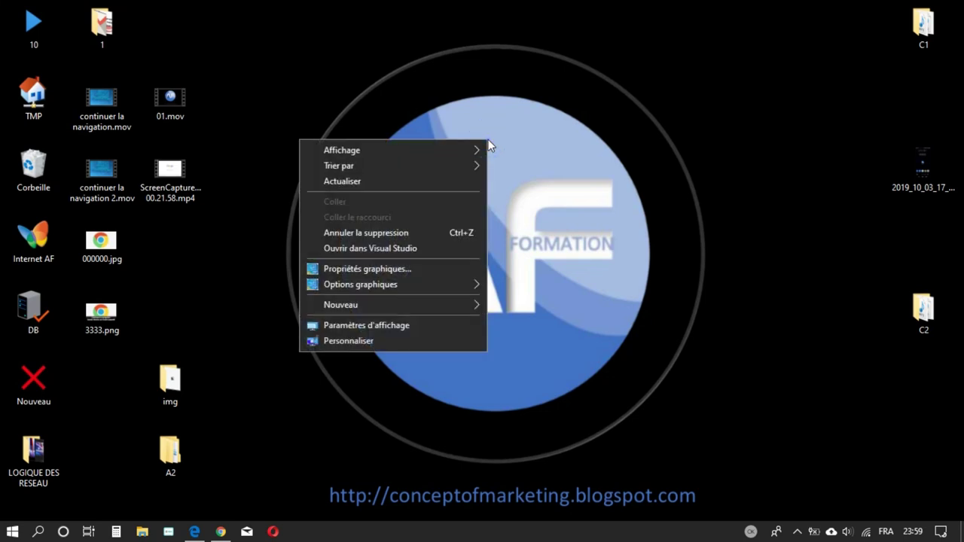
{"action": "mouse_move", "coordinate": [428, 305]}
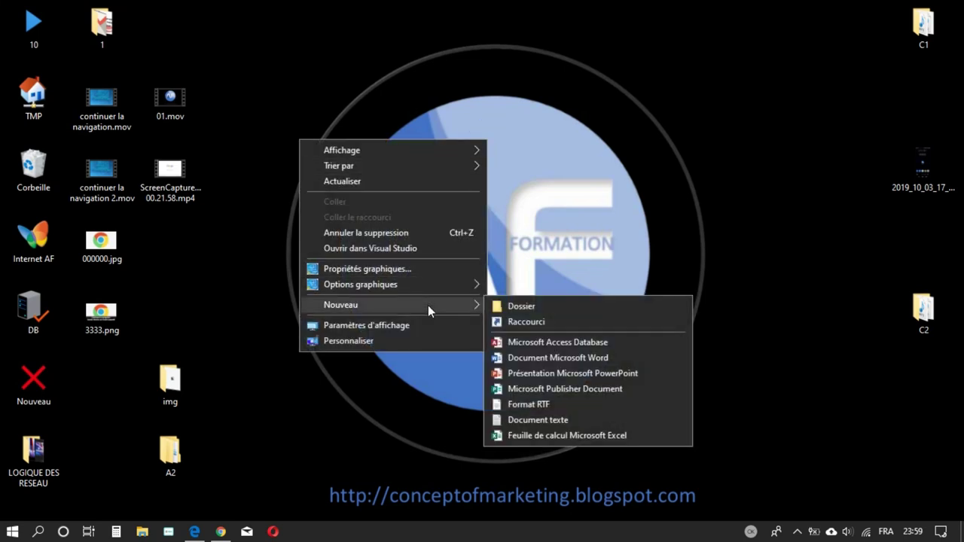
{"action": "left_click", "coordinate": [515, 305]}
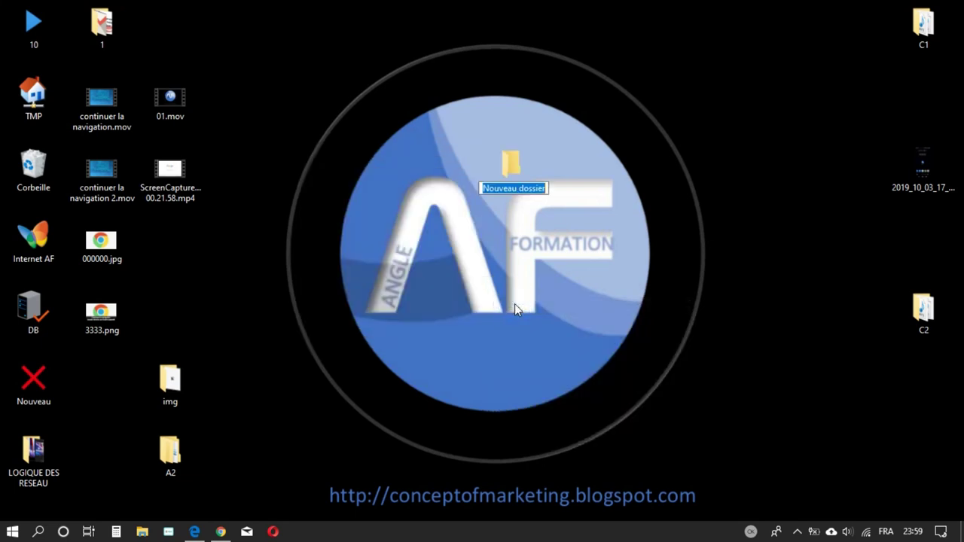
{"action": "type", "text": "GodMode.{ED7BA470-8E54-465E-825C-99712043E01C}"}
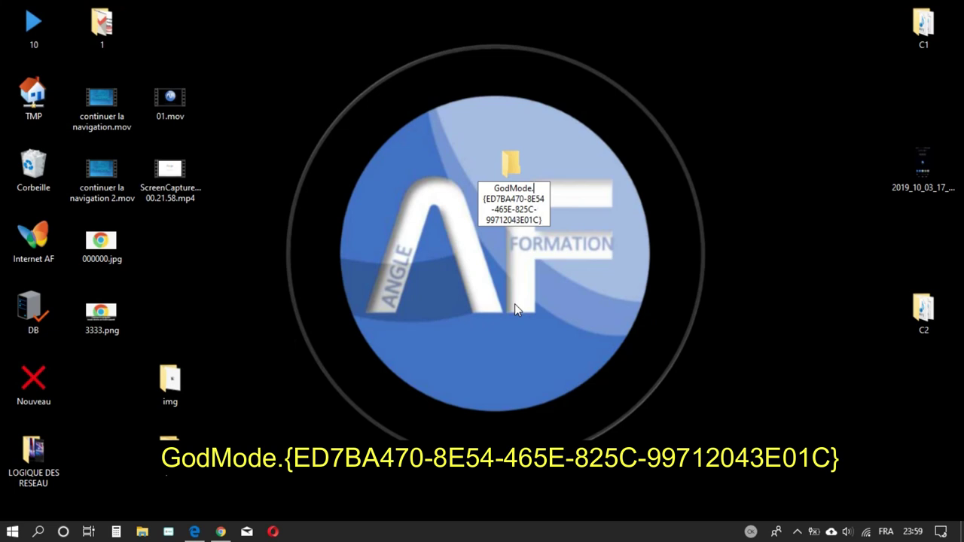
{"action": "key", "text": "Up"}
{"action": "key", "text": "Up"}
{"action": "key", "text": "Home"}
{"action": "key", "text": "Return"}
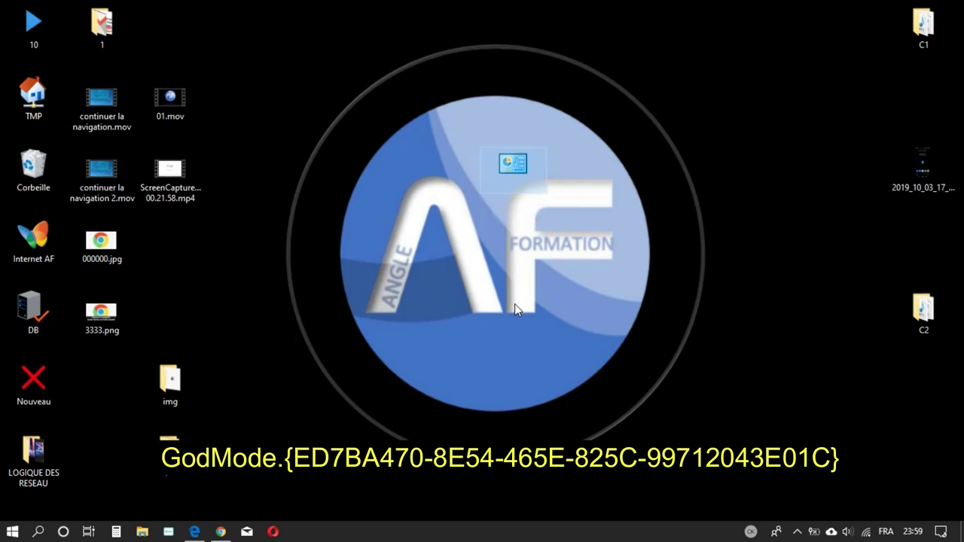
Open the GodMode folder from the desktop, maximize its window and display its contents as medium icons (Icônes moyennes)
{"action": "double_click", "coordinate": [513, 164]}
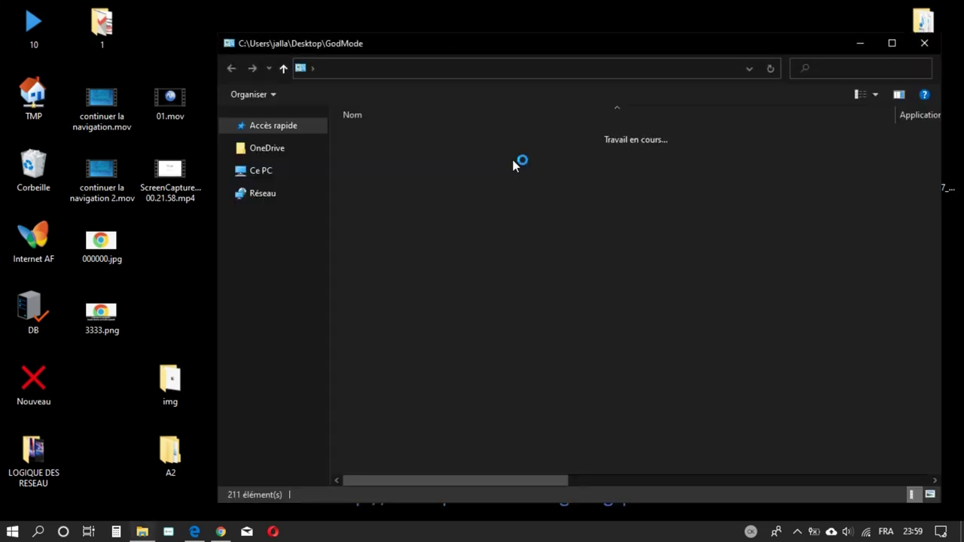
{"action": "left_click", "coordinate": [892, 43]}
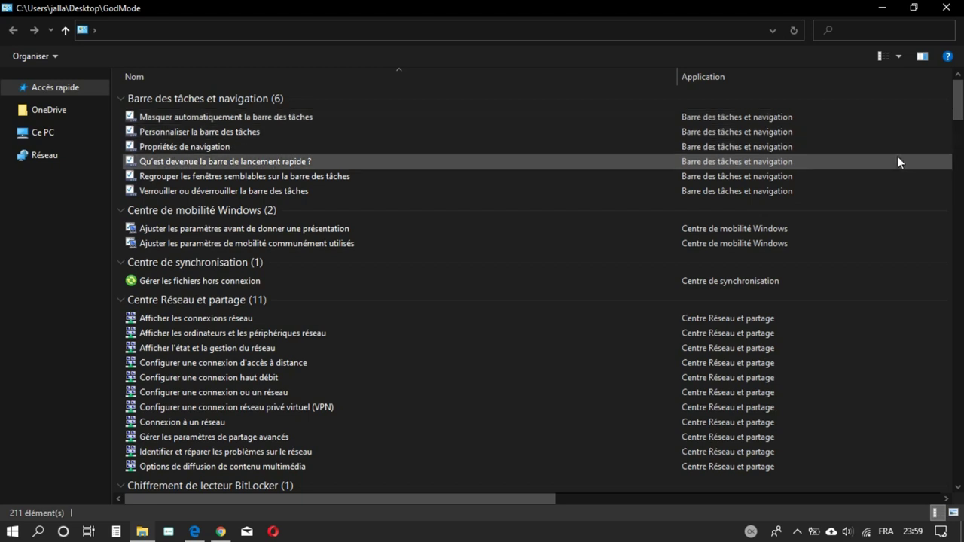
{"action": "left_click", "coordinate": [898, 55]}
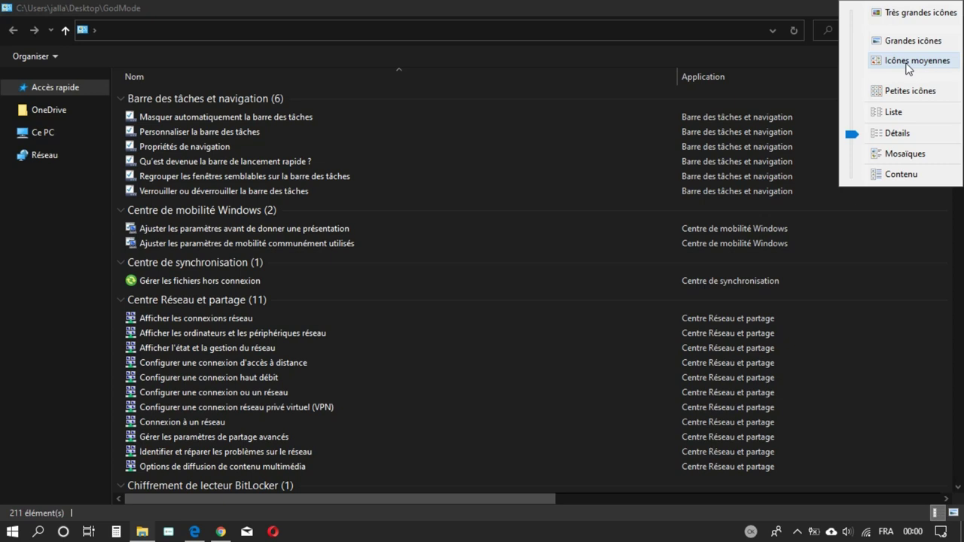
{"action": "left_click", "coordinate": [910, 63]}
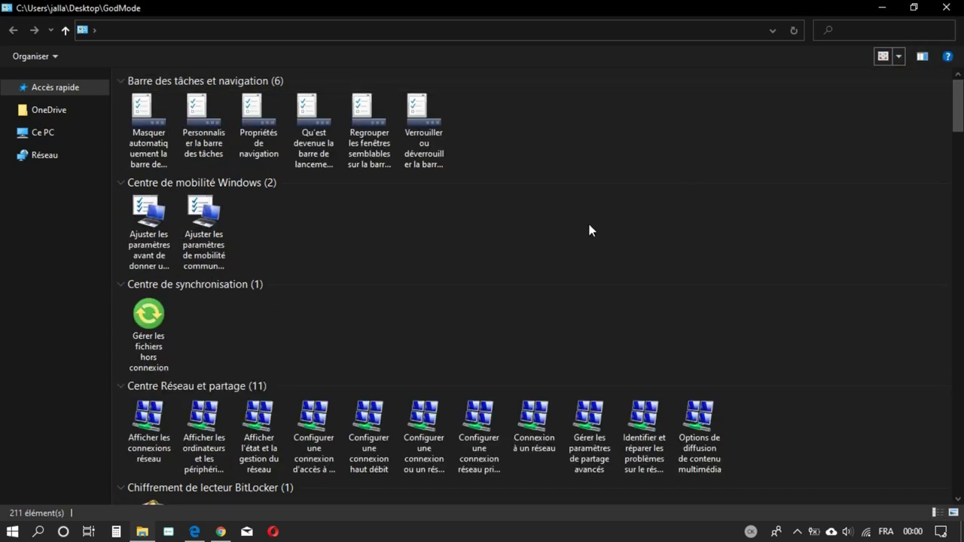
{"action": "right_click", "coordinate": [693, 159]}
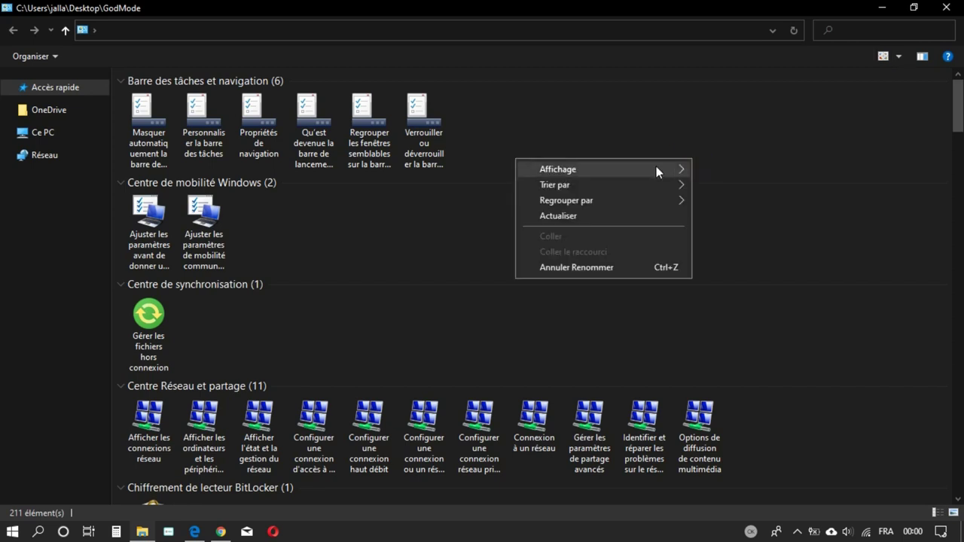
{"action": "mouse_move", "coordinate": [644, 181]}
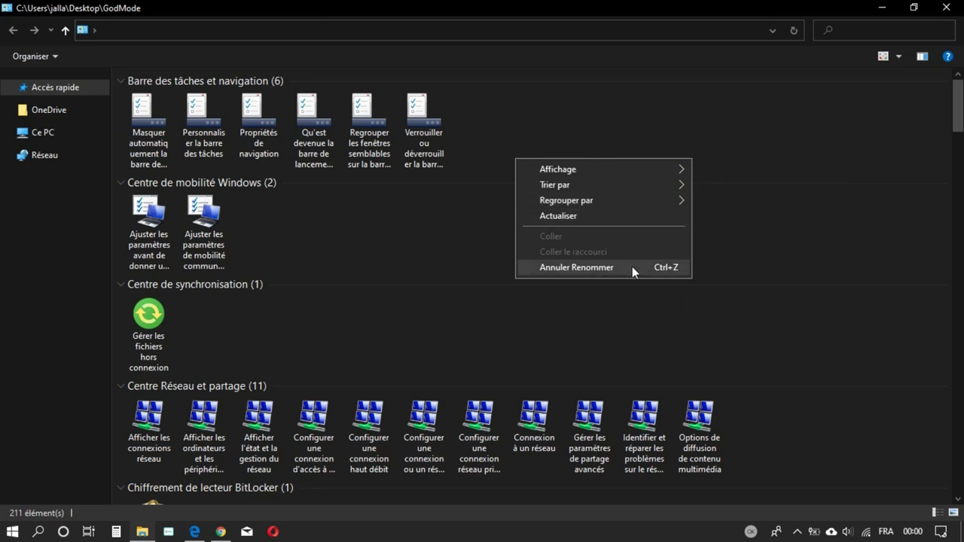
{"action": "left_click", "coordinate": [639, 311]}
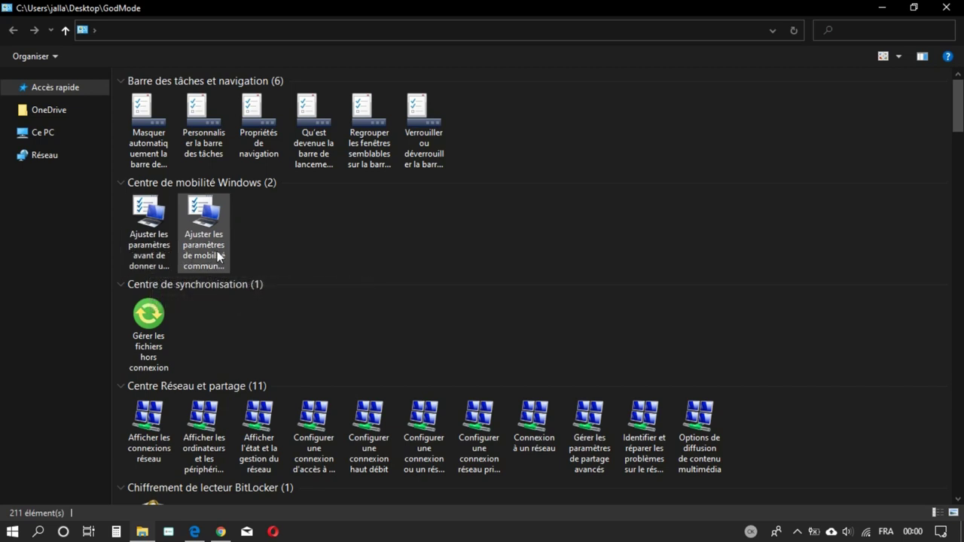
Open the "Créer un compte" task under Comptes d'utilisateurs to view account management, and return to the GodMode list
{"action": "scroll", "coordinate": [228, 325], "scroll_direction": "down", "scroll_amount": 5}
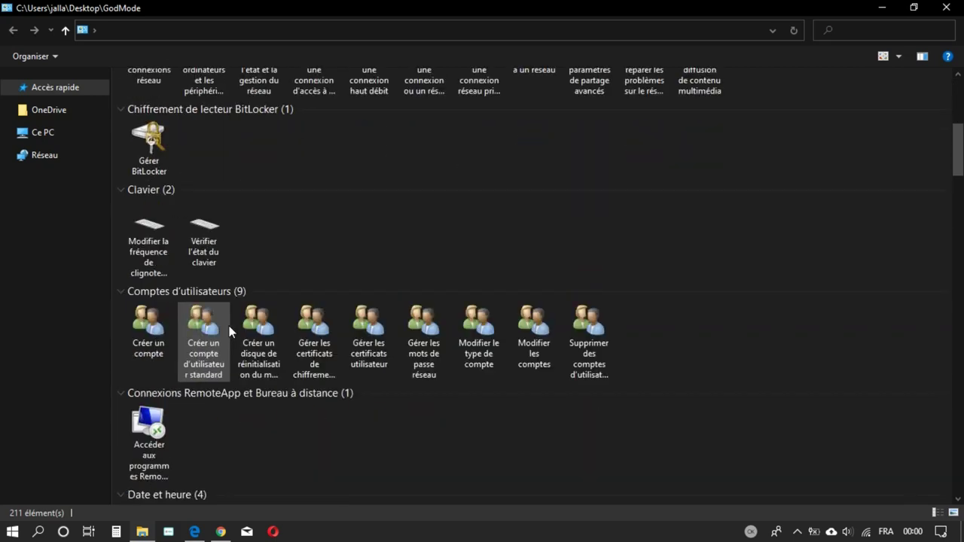
{"action": "scroll", "coordinate": [230, 331], "scroll_direction": "up", "scroll_amount": 5}
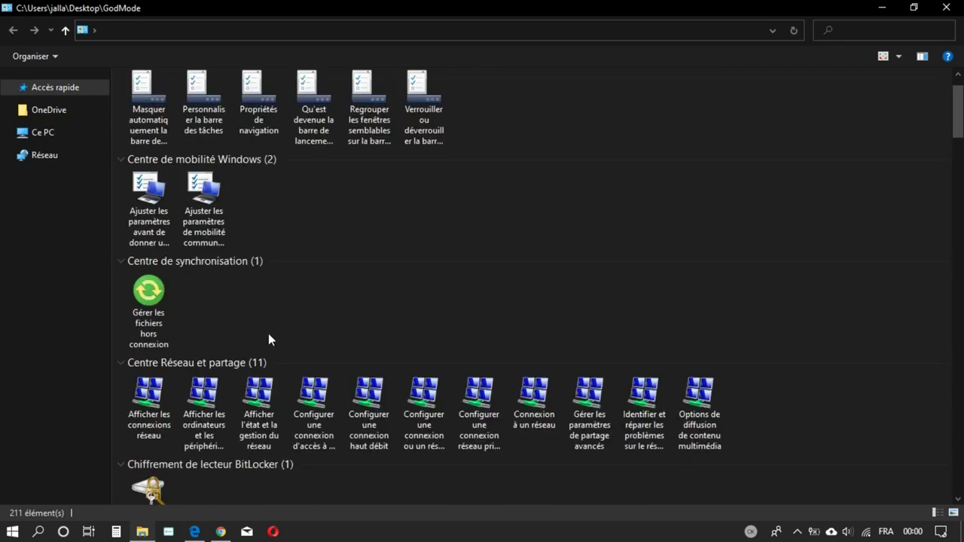
{"action": "scroll", "coordinate": [268, 332], "scroll_direction": "down", "scroll_amount": 3}
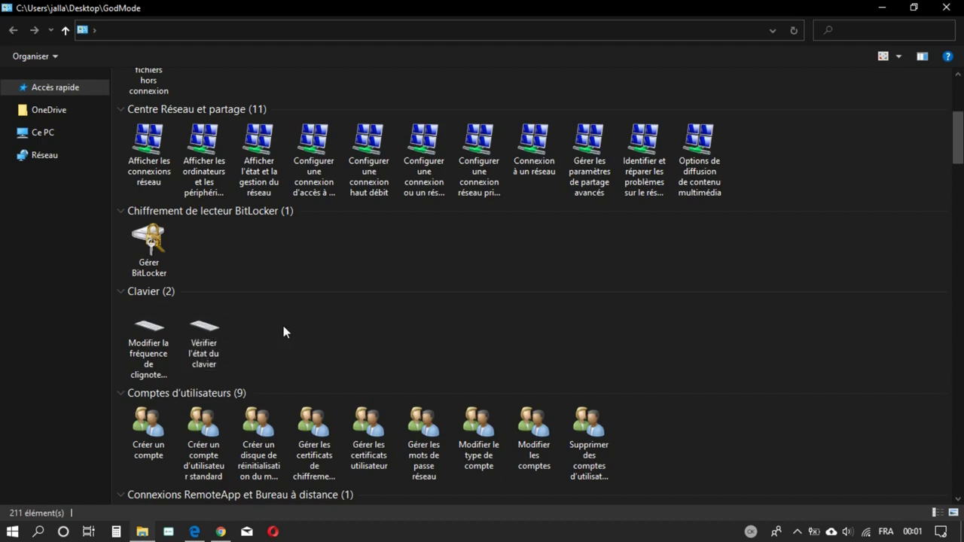
{"action": "scroll", "coordinate": [281, 326], "scroll_direction": "down", "scroll_amount": 5}
{"action": "scroll", "coordinate": [284, 332], "scroll_direction": "up", "scroll_amount": 3}
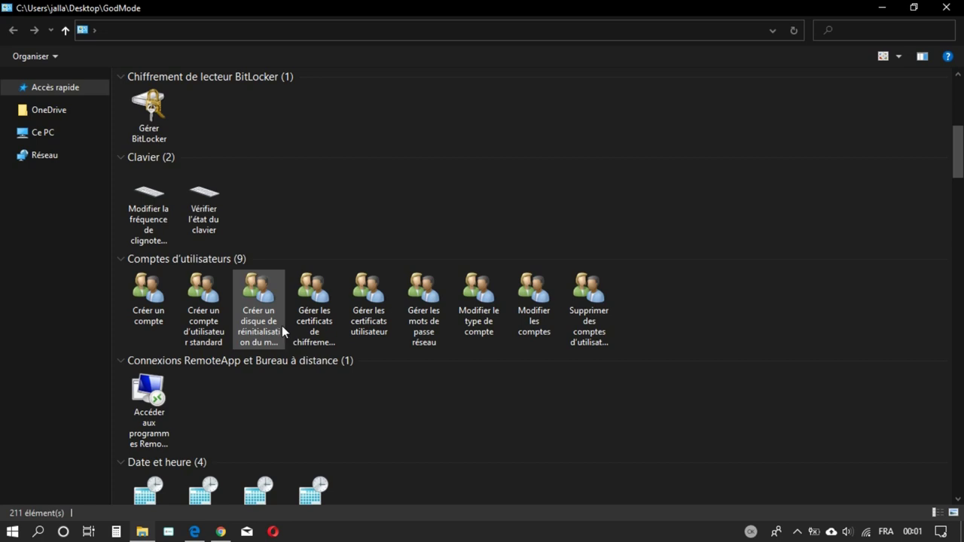
{"action": "double_click", "coordinate": [152, 303]}
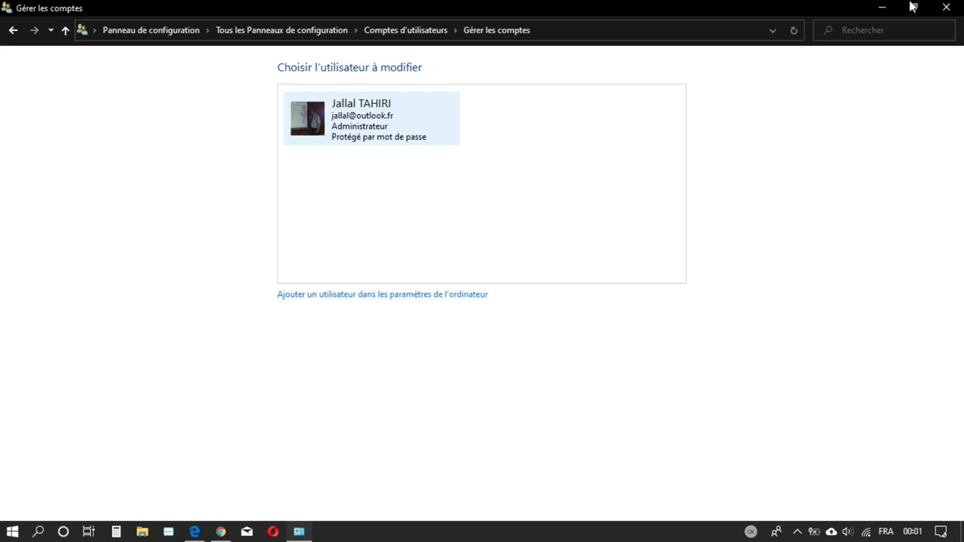
{"action": "key", "text": "alt+Left"}
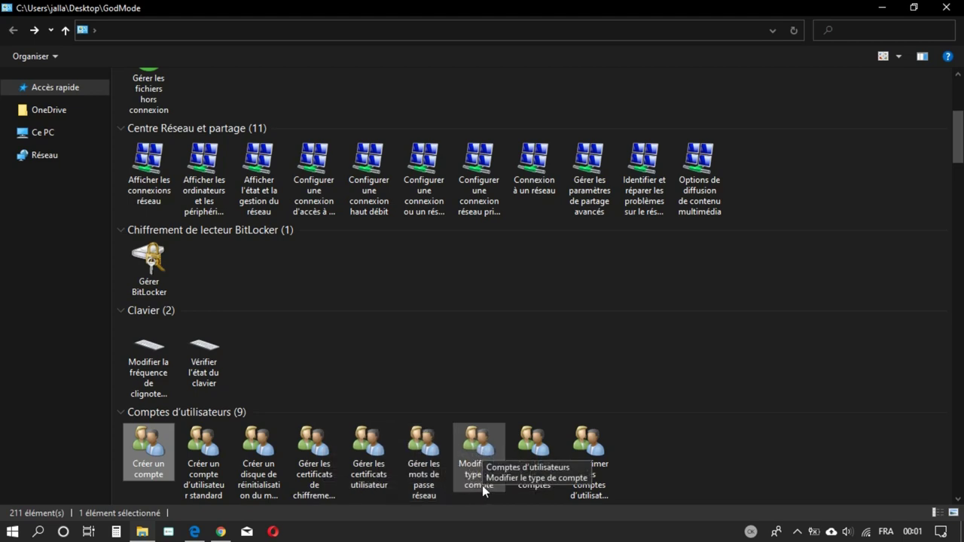
Examine the GodMode settings categories from Comptes d'utilisateurs through Options Internet to Outils d'administration
{"action": "left_click_drag", "start_coordinate": [958, 136], "coordinate": [960, 159]}
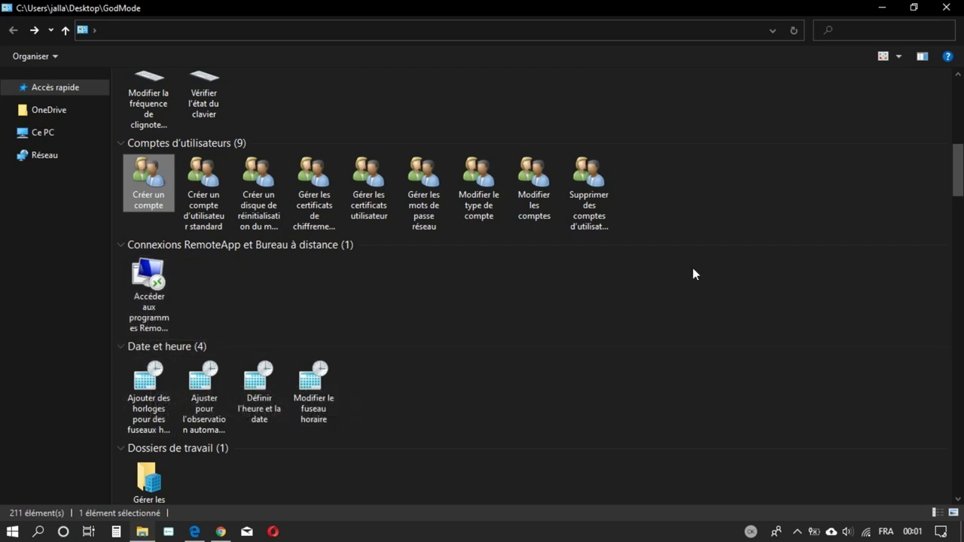
{"action": "left_click_drag", "start_coordinate": [959, 168], "coordinate": [957, 196]}
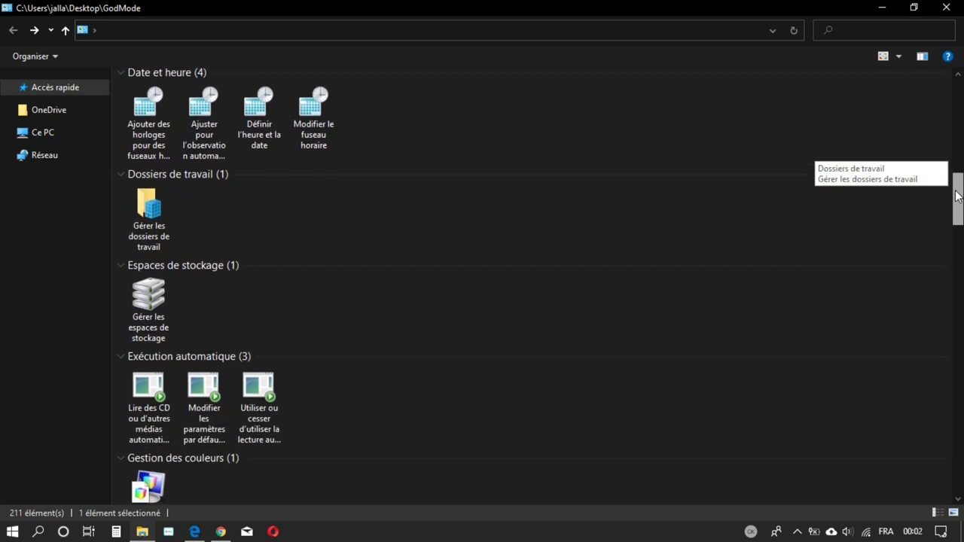
{"action": "left_click_drag", "start_coordinate": [958, 196], "coordinate": [955, 221]}
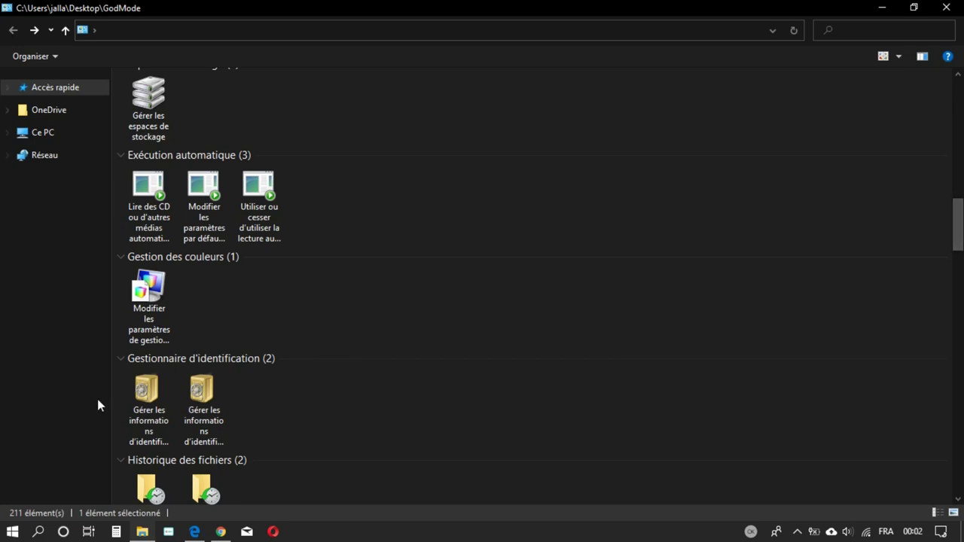
{"action": "scroll", "coordinate": [384, 376], "scroll_direction": "down", "scroll_amount": 4}
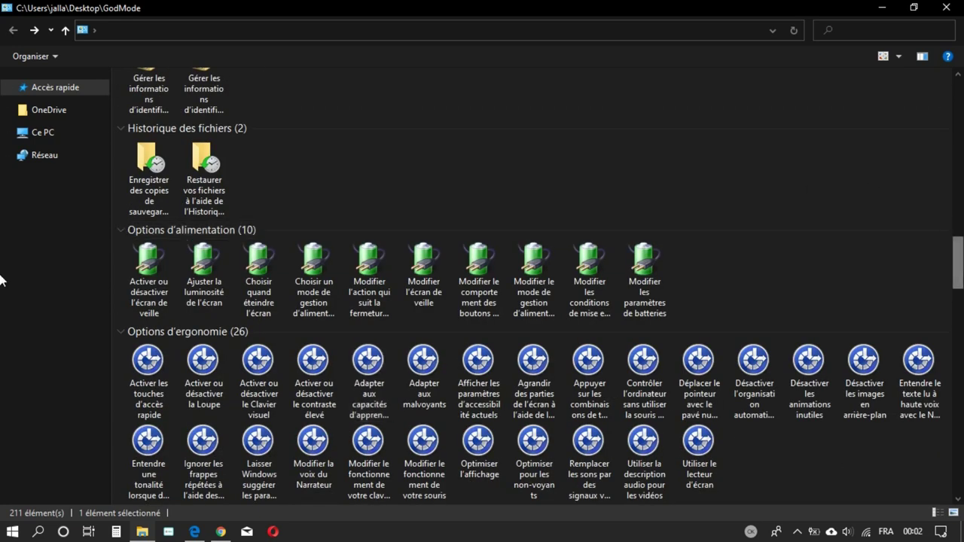
{"action": "left_click_drag", "start_coordinate": [959, 265], "coordinate": [961, 301]}
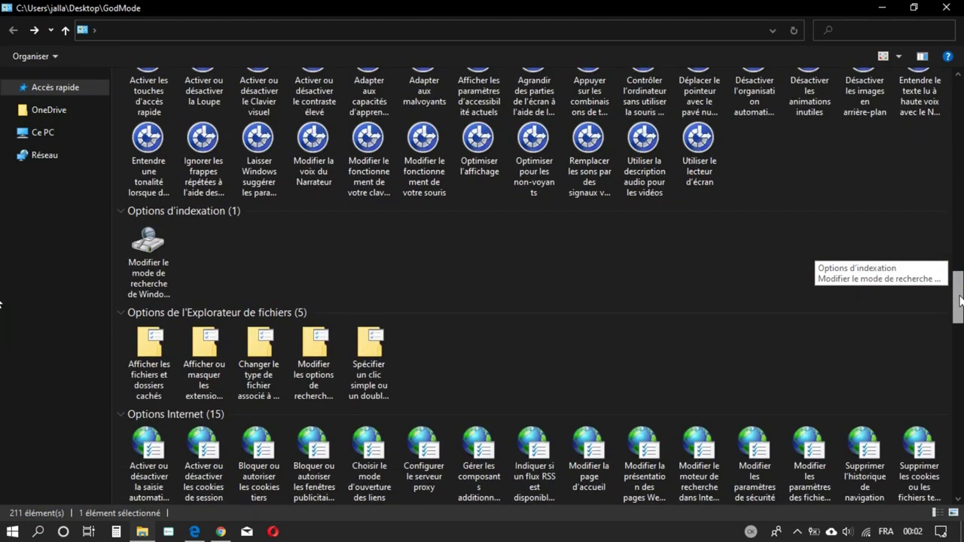
{"action": "left_click_drag", "start_coordinate": [960, 301], "coordinate": [961, 314]}
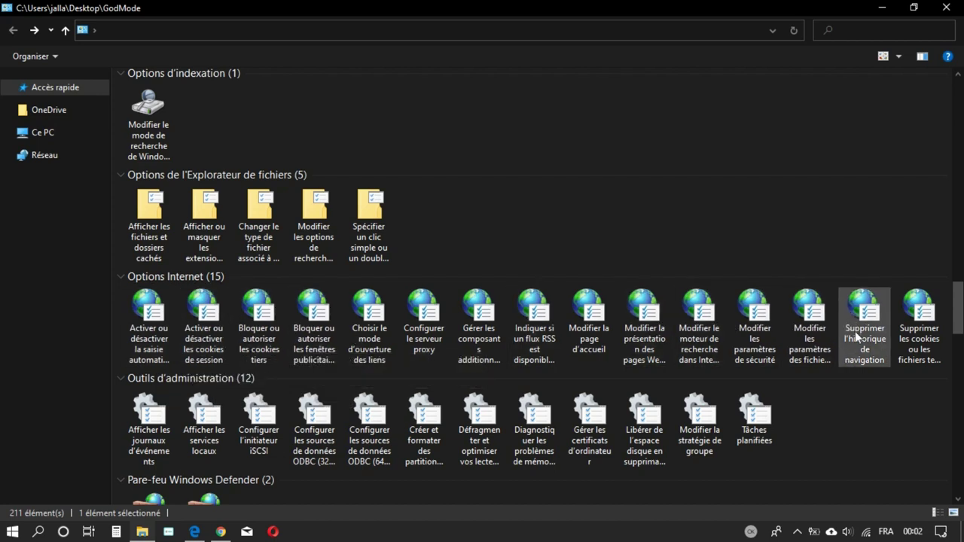
{"action": "scroll", "coordinate": [956, 316], "scroll_direction": "down", "scroll_amount": 3}
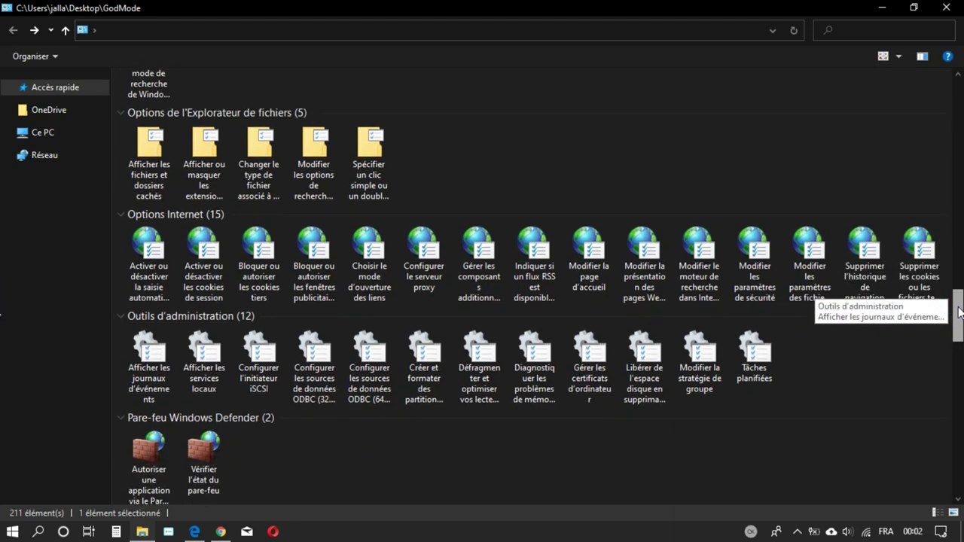
{"action": "scroll", "coordinate": [959, 315], "scroll_direction": "down", "scroll_amount": 1}
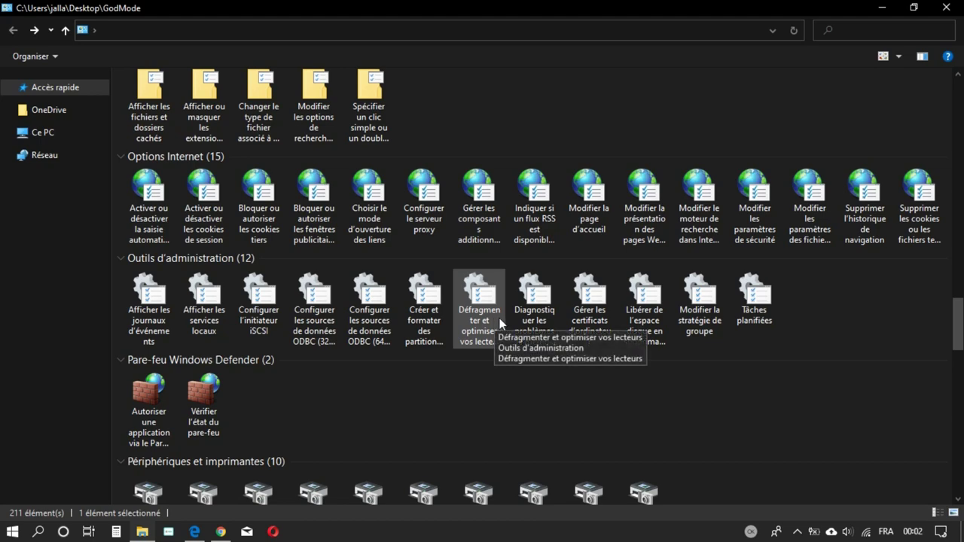
View the partition creation and formatting tool and the "Modifier la stratégie de groupe" editor under Outils d'administration, closing each one
{"action": "double_click", "coordinate": [434, 315]}
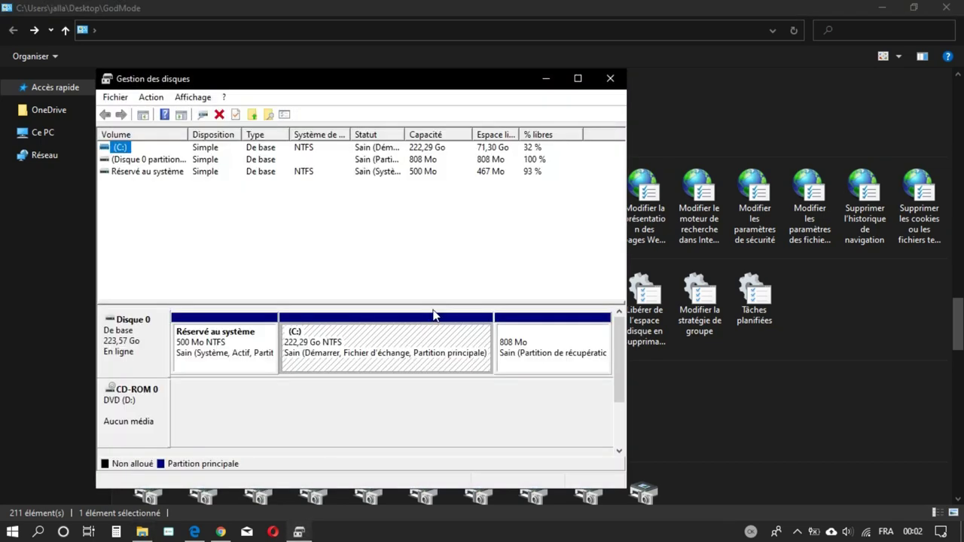
{"action": "left_click", "coordinate": [610, 79]}
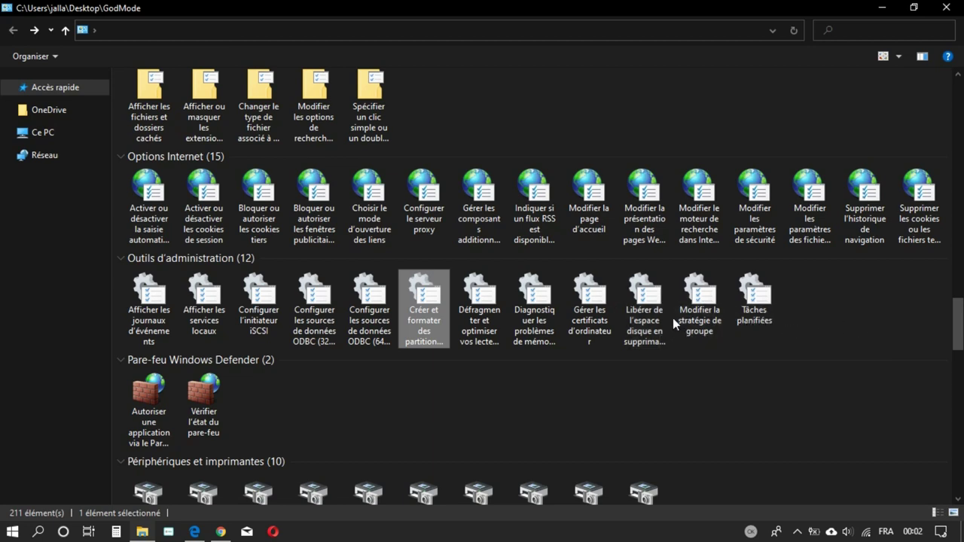
{"action": "left_click", "coordinate": [698, 316]}
{"action": "double_click", "coordinate": [698, 320]}
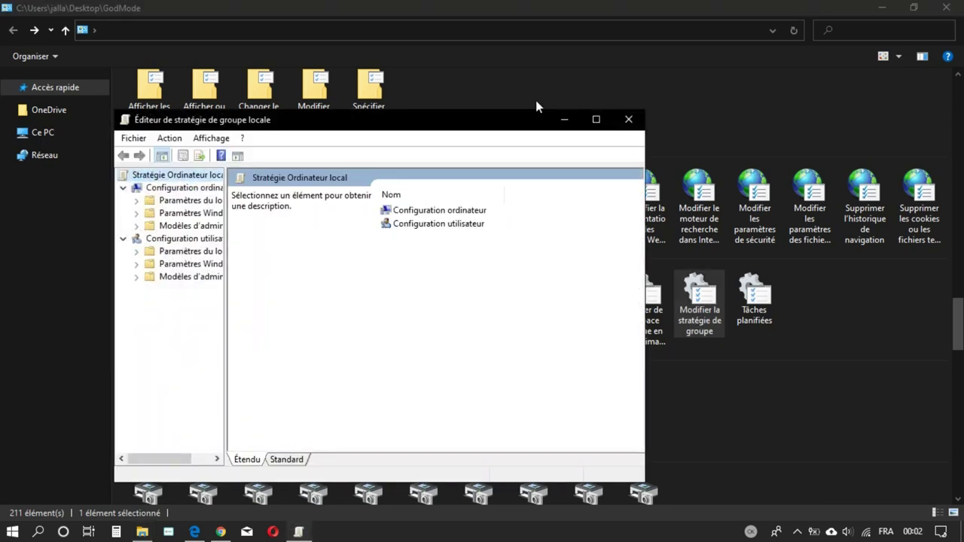
{"action": "left_click", "coordinate": [628, 119]}
Examine the remaining GodMode categories from Périphériques et imprimantes through Résolution des problèmes to Système
{"action": "left_click_drag", "start_coordinate": [958, 323], "coordinate": [959, 343]}
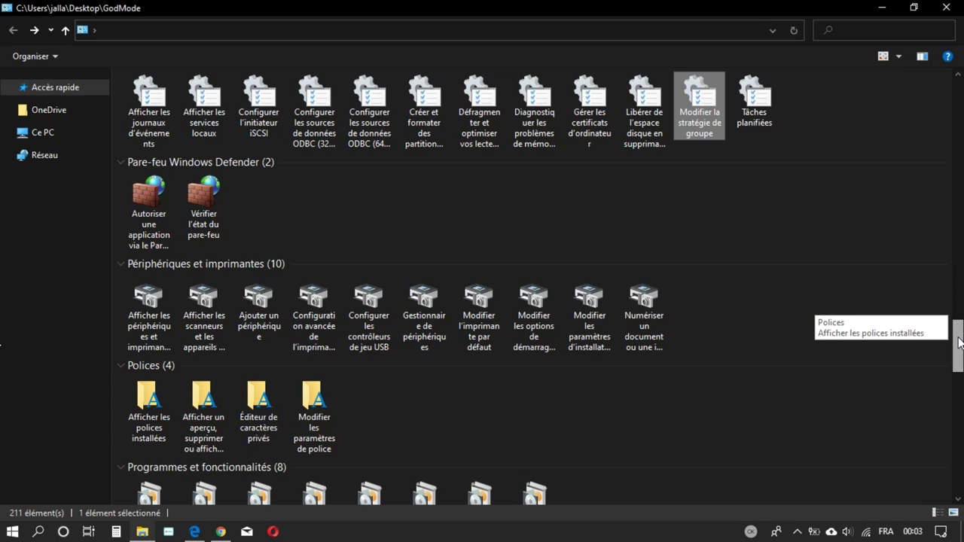
{"action": "left_click_drag", "start_coordinate": [959, 343], "coordinate": [959, 354]}
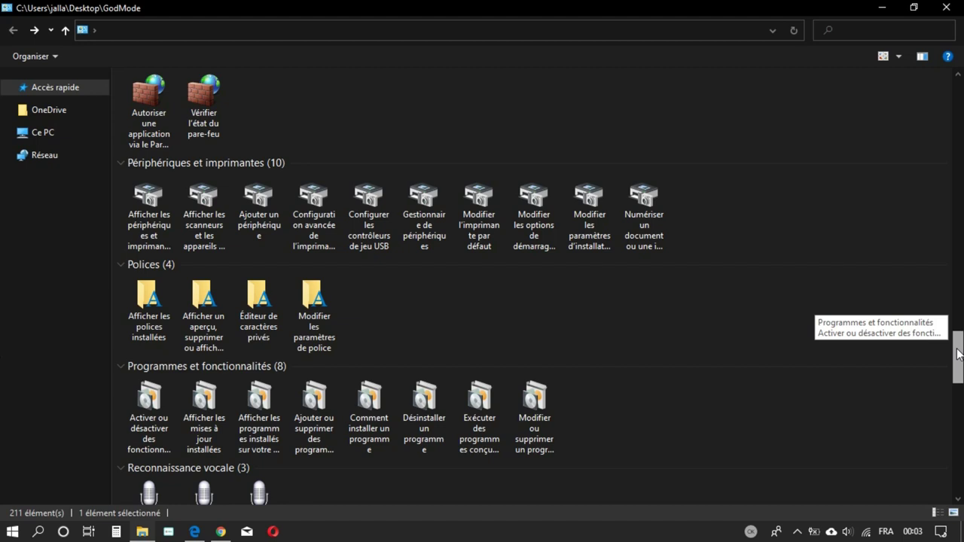
{"action": "left_click_drag", "start_coordinate": [958, 354], "coordinate": [957, 369]}
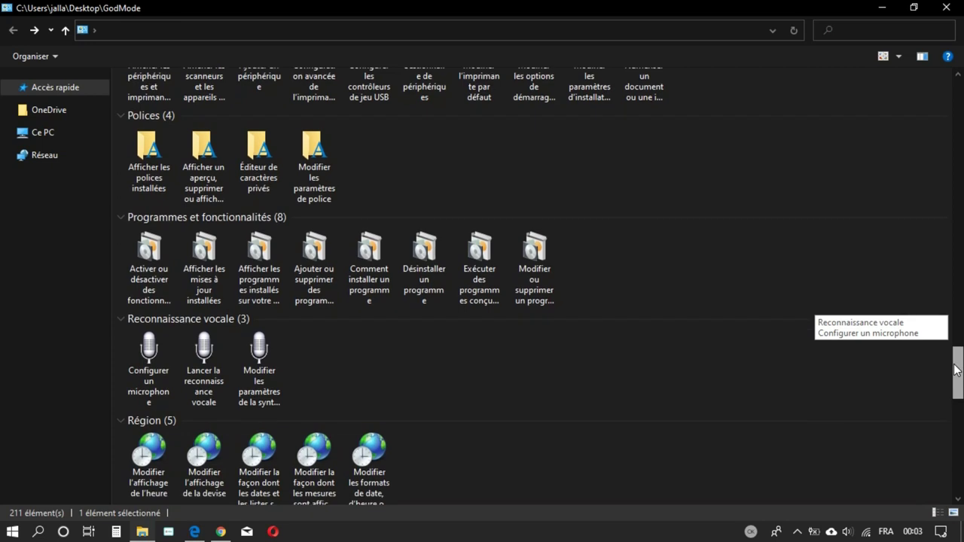
{"action": "left_click_drag", "start_coordinate": [956, 369], "coordinate": [952, 383]}
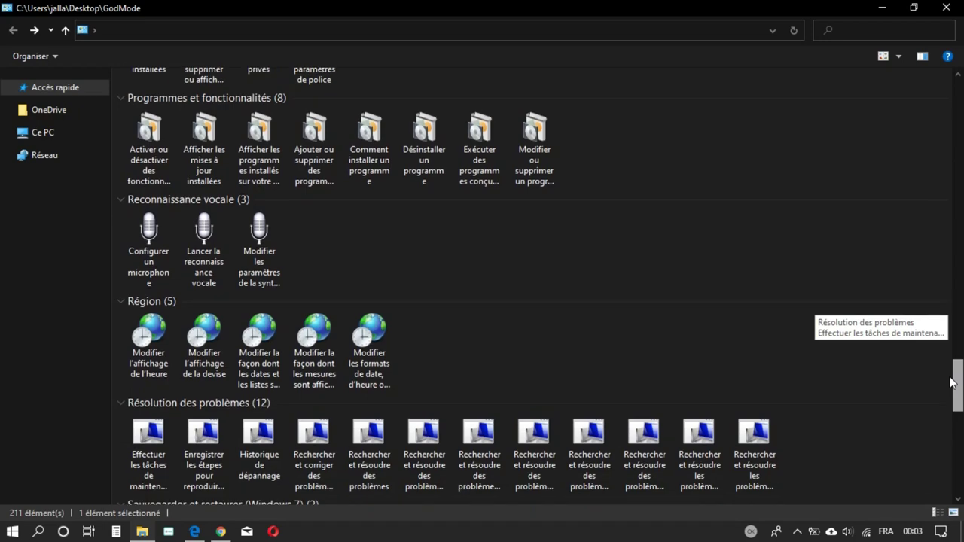
{"action": "left_click_drag", "start_coordinate": [951, 383], "coordinate": [946, 461]}
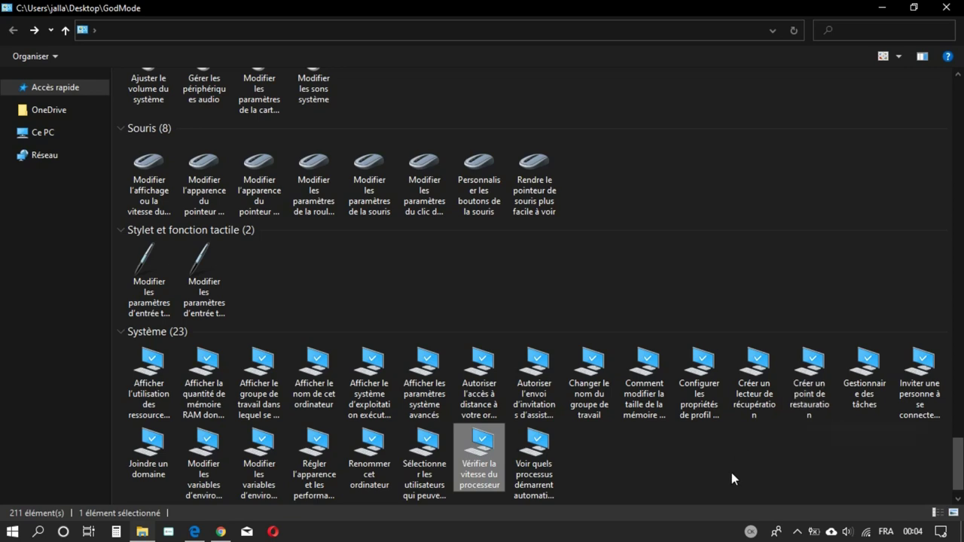
{"action": "scroll", "coordinate": [731, 479], "scroll_direction": "up", "scroll_amount": 10}
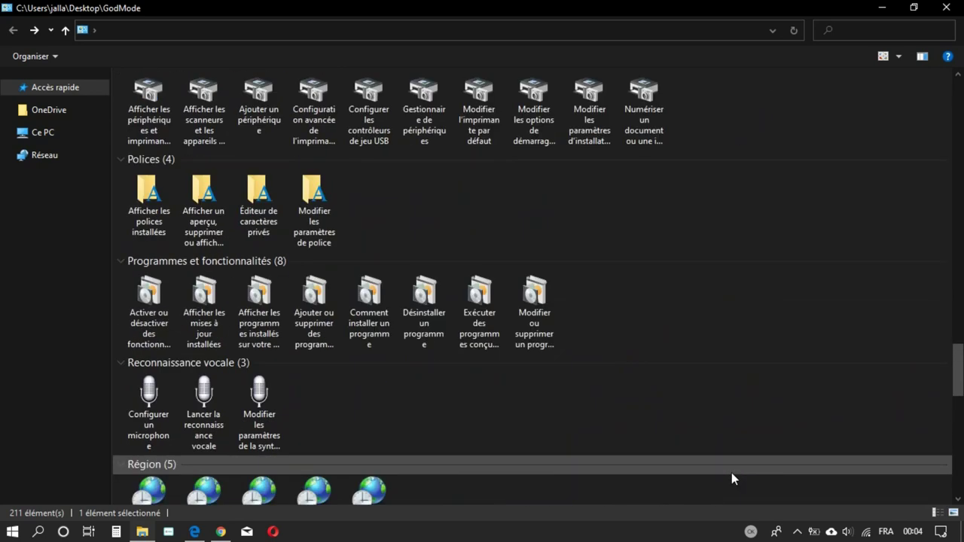
Close the GodMode window and open the folder again from its desktop icon
{"action": "left_click", "coordinate": [943, 8]}
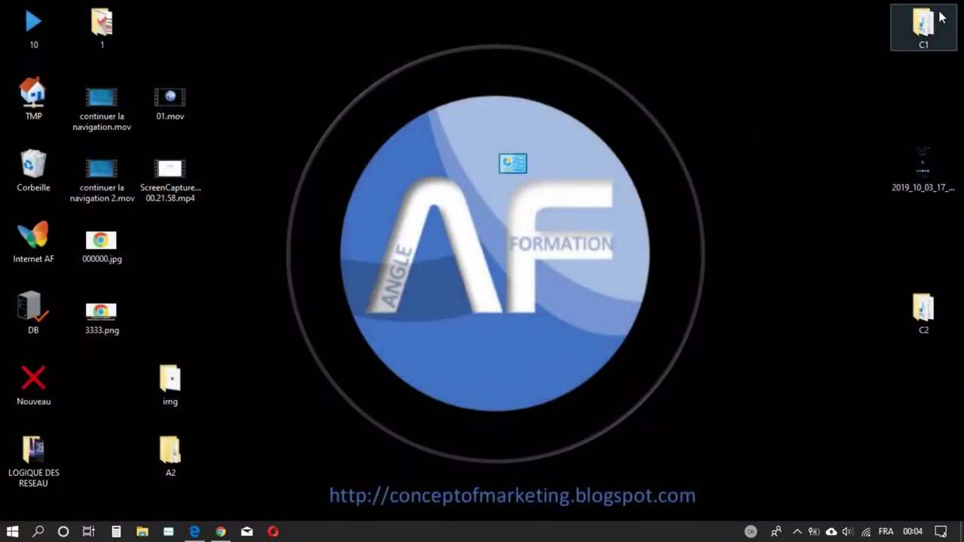
{"action": "left_click", "coordinate": [513, 166]}
{"action": "double_click", "coordinate": [513, 166]}
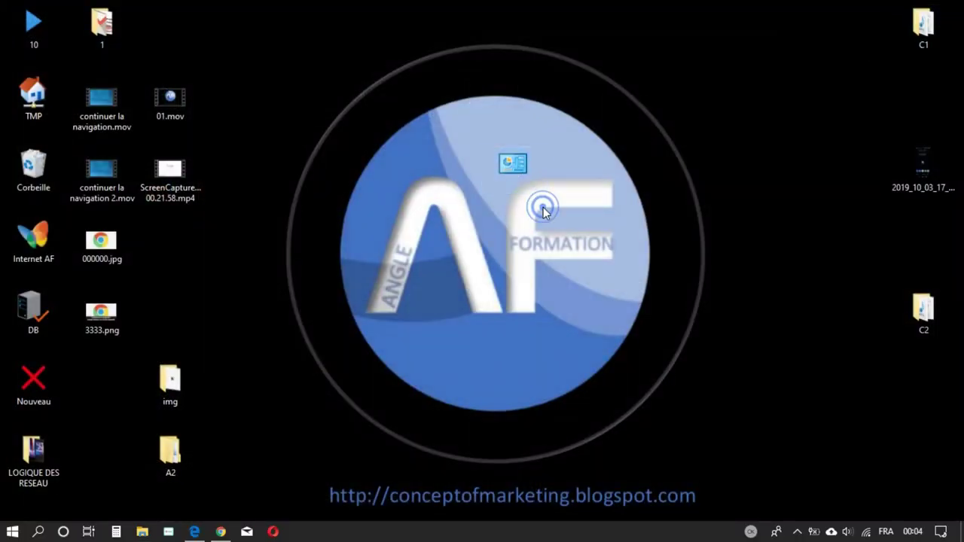